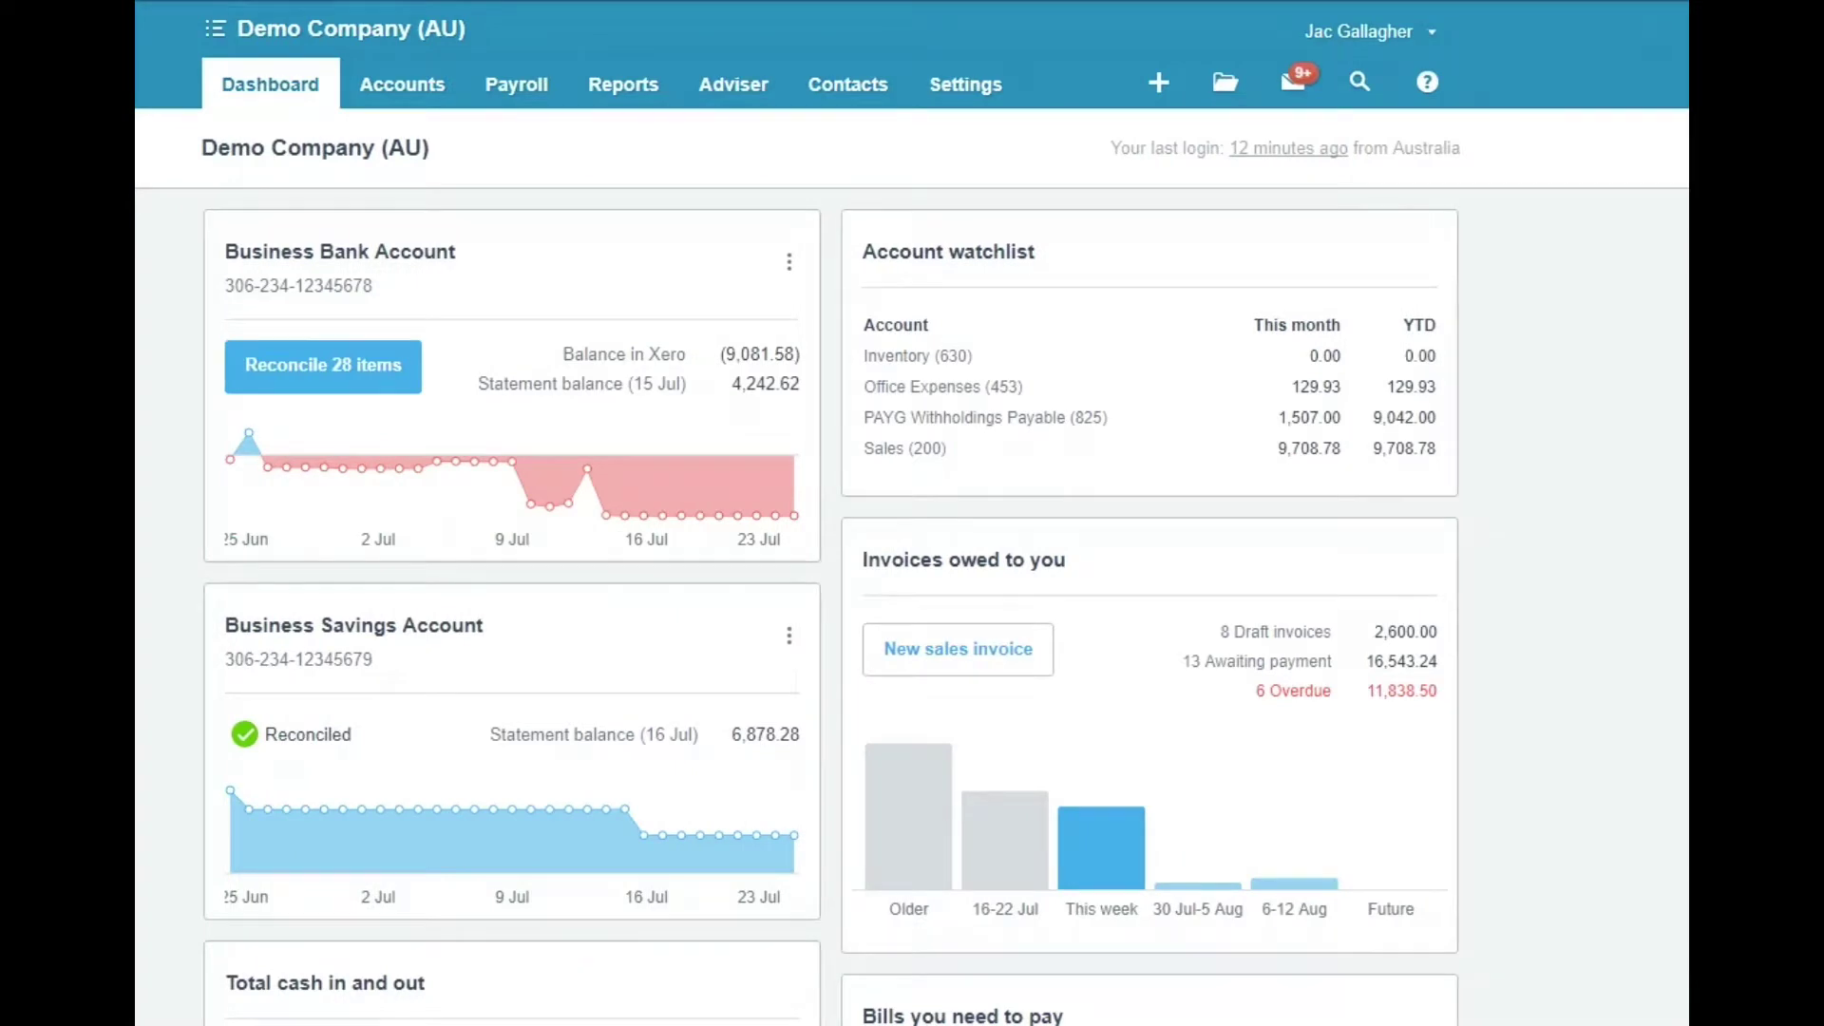
Open My Xero Account Settings from the personal account menu
left_click(1429, 39)
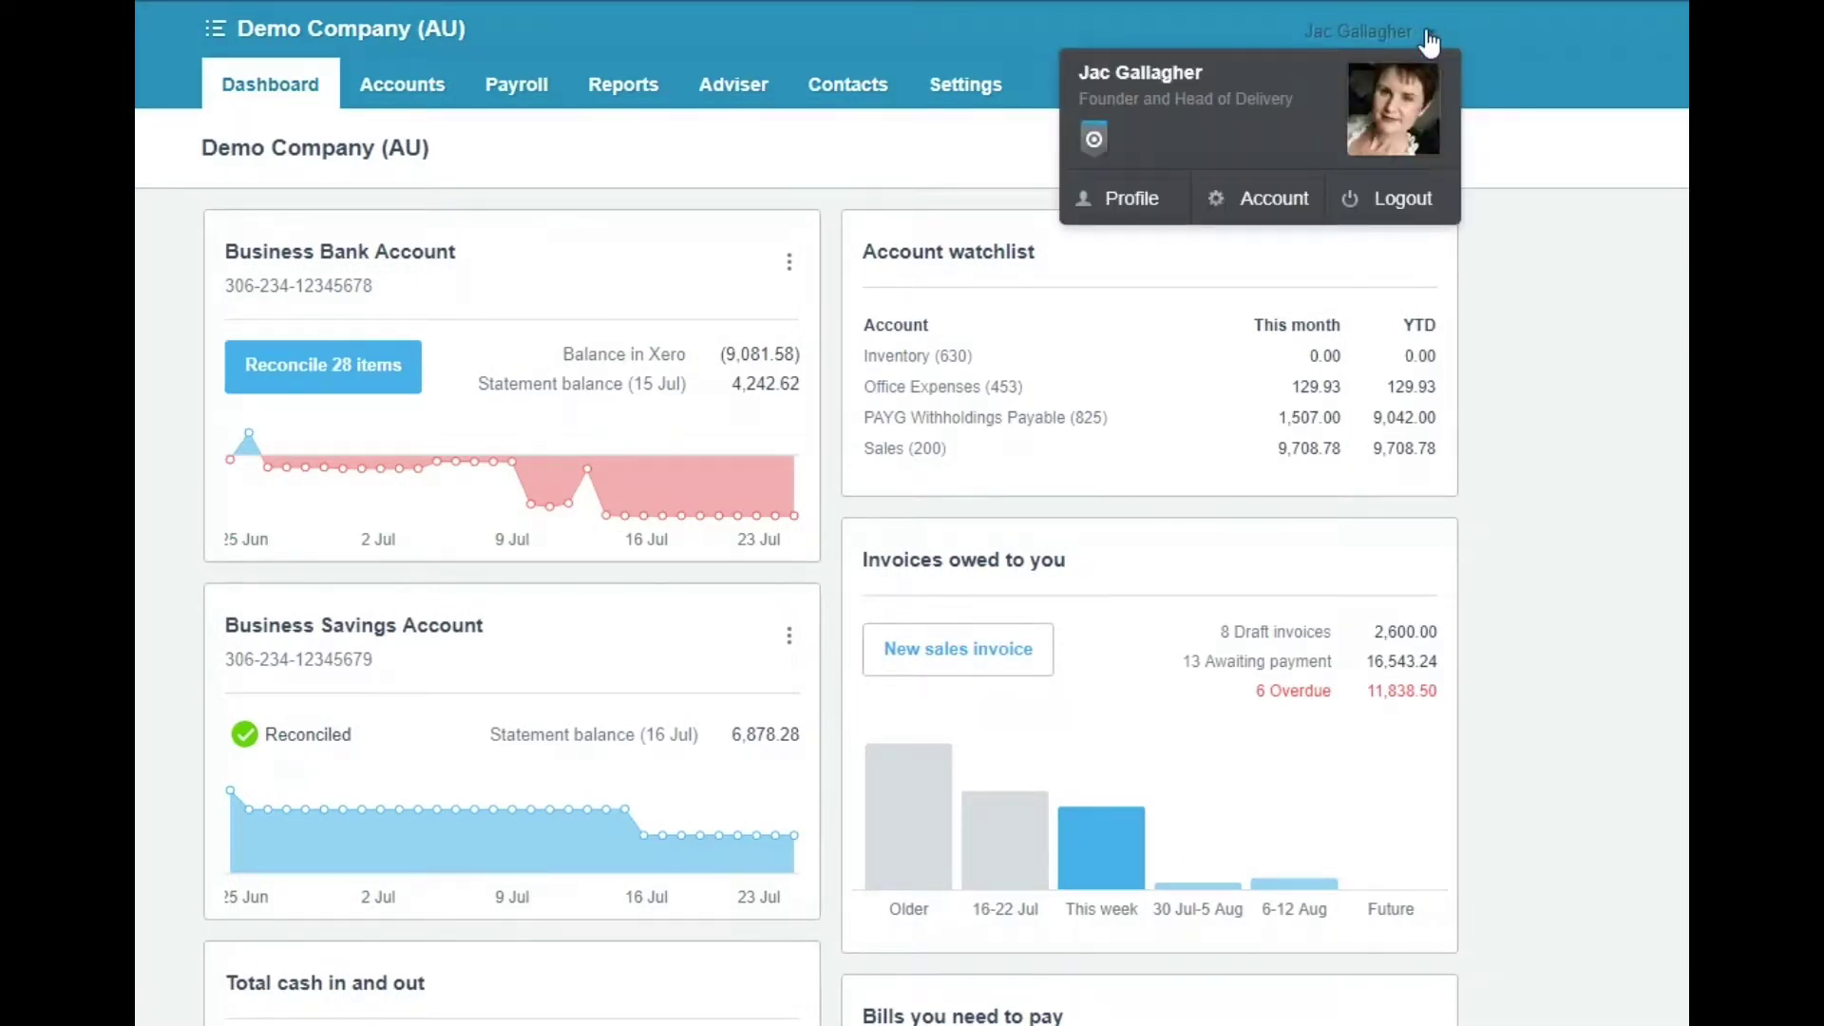
left_click(1273, 197)
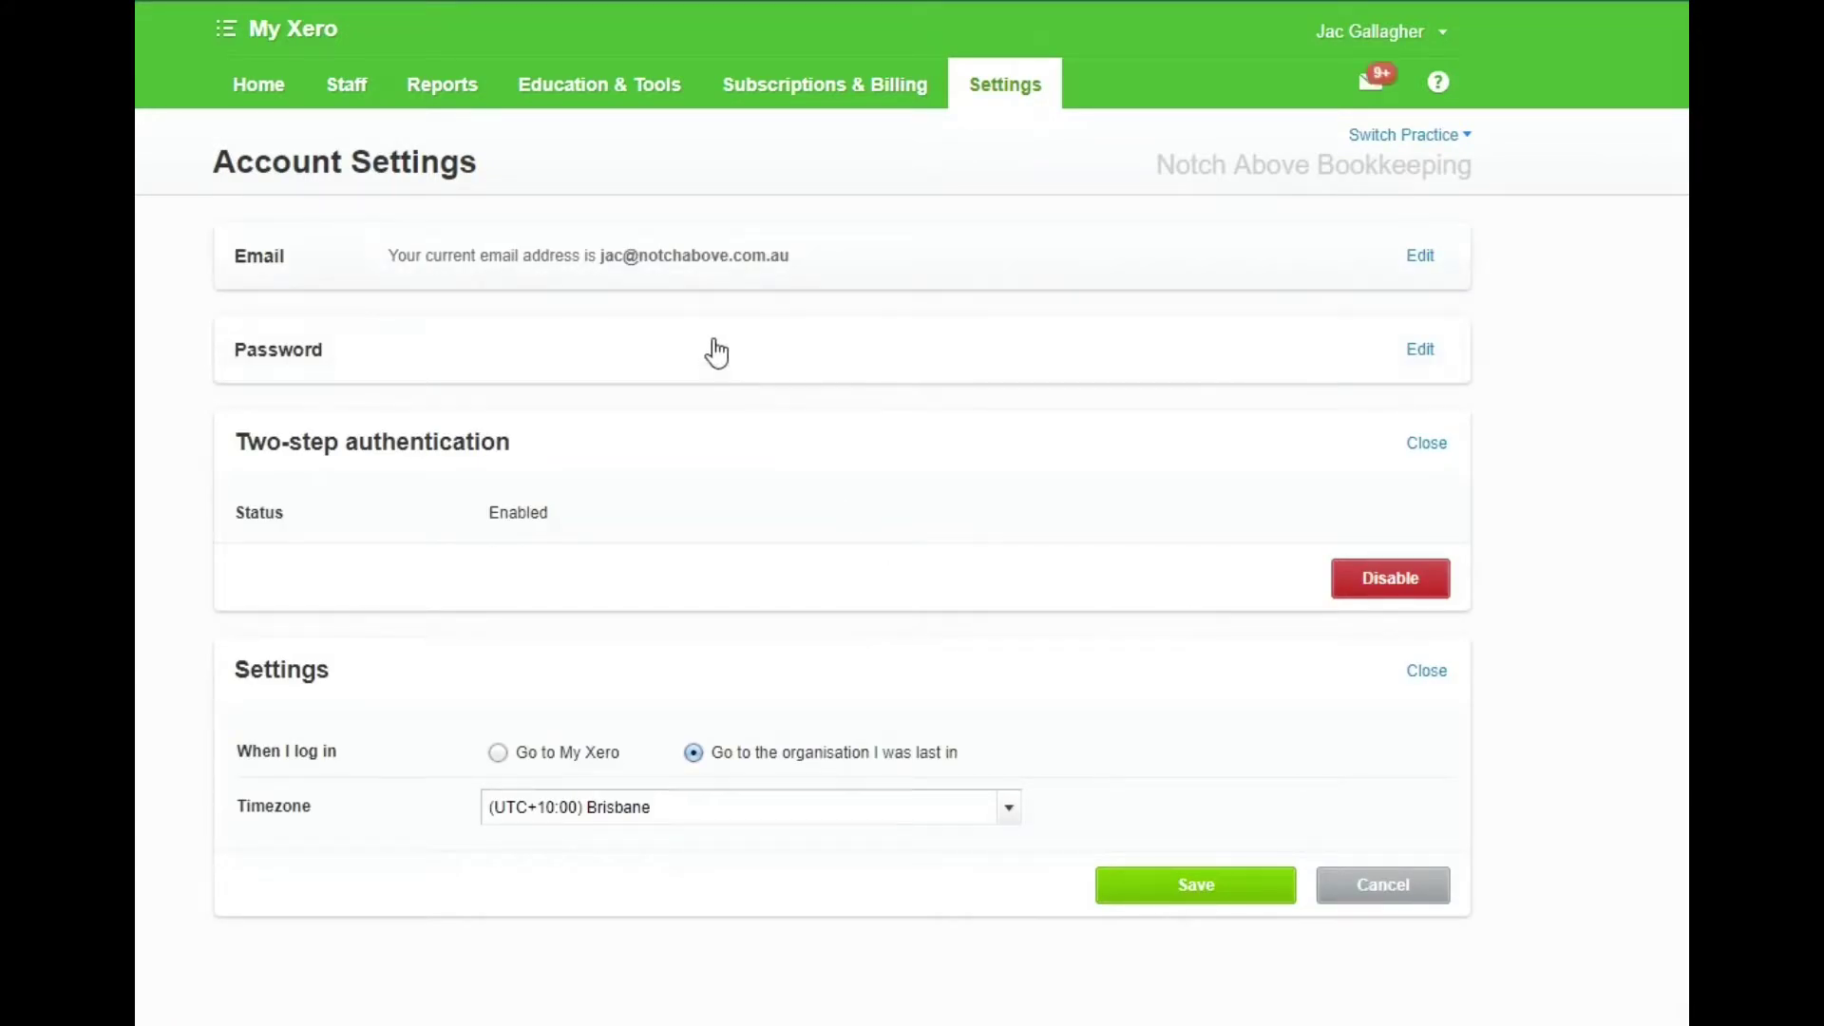
Expand the Password section and focus the current, new and confirm password fields
left_click(1419, 350)
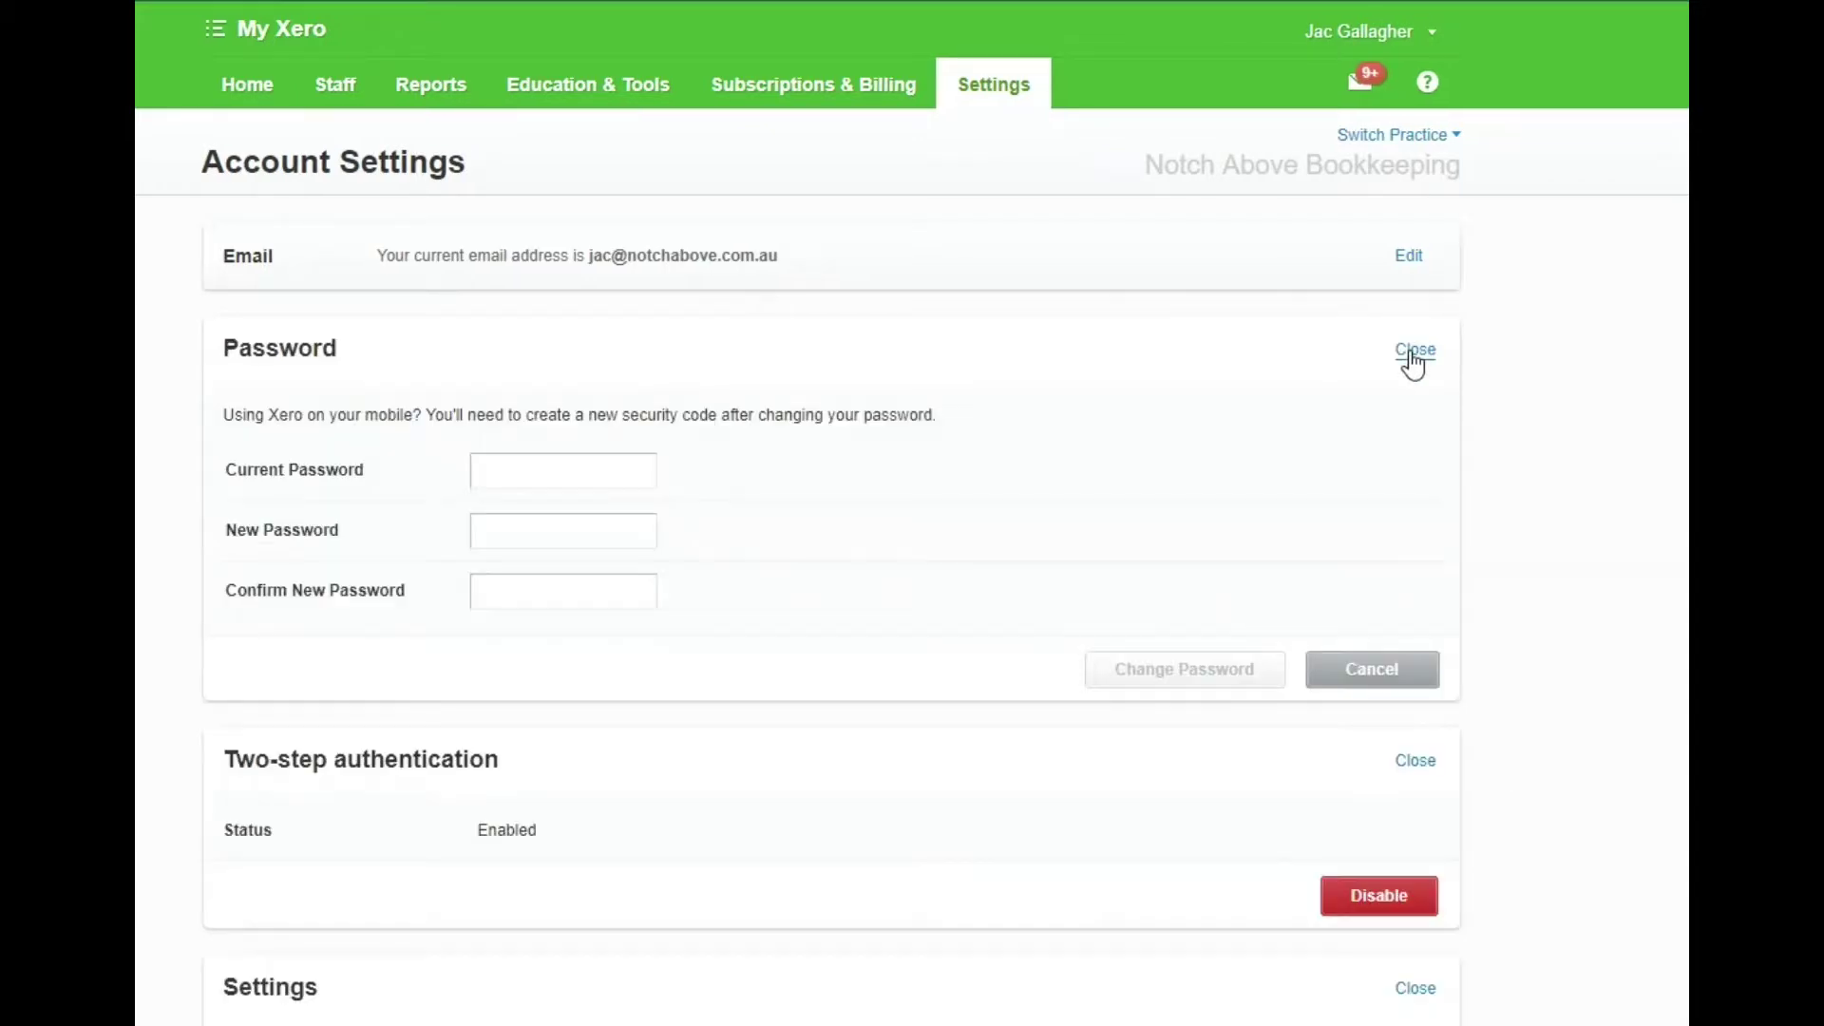
left_click(510, 475)
left_click(521, 530)
left_click(516, 585)
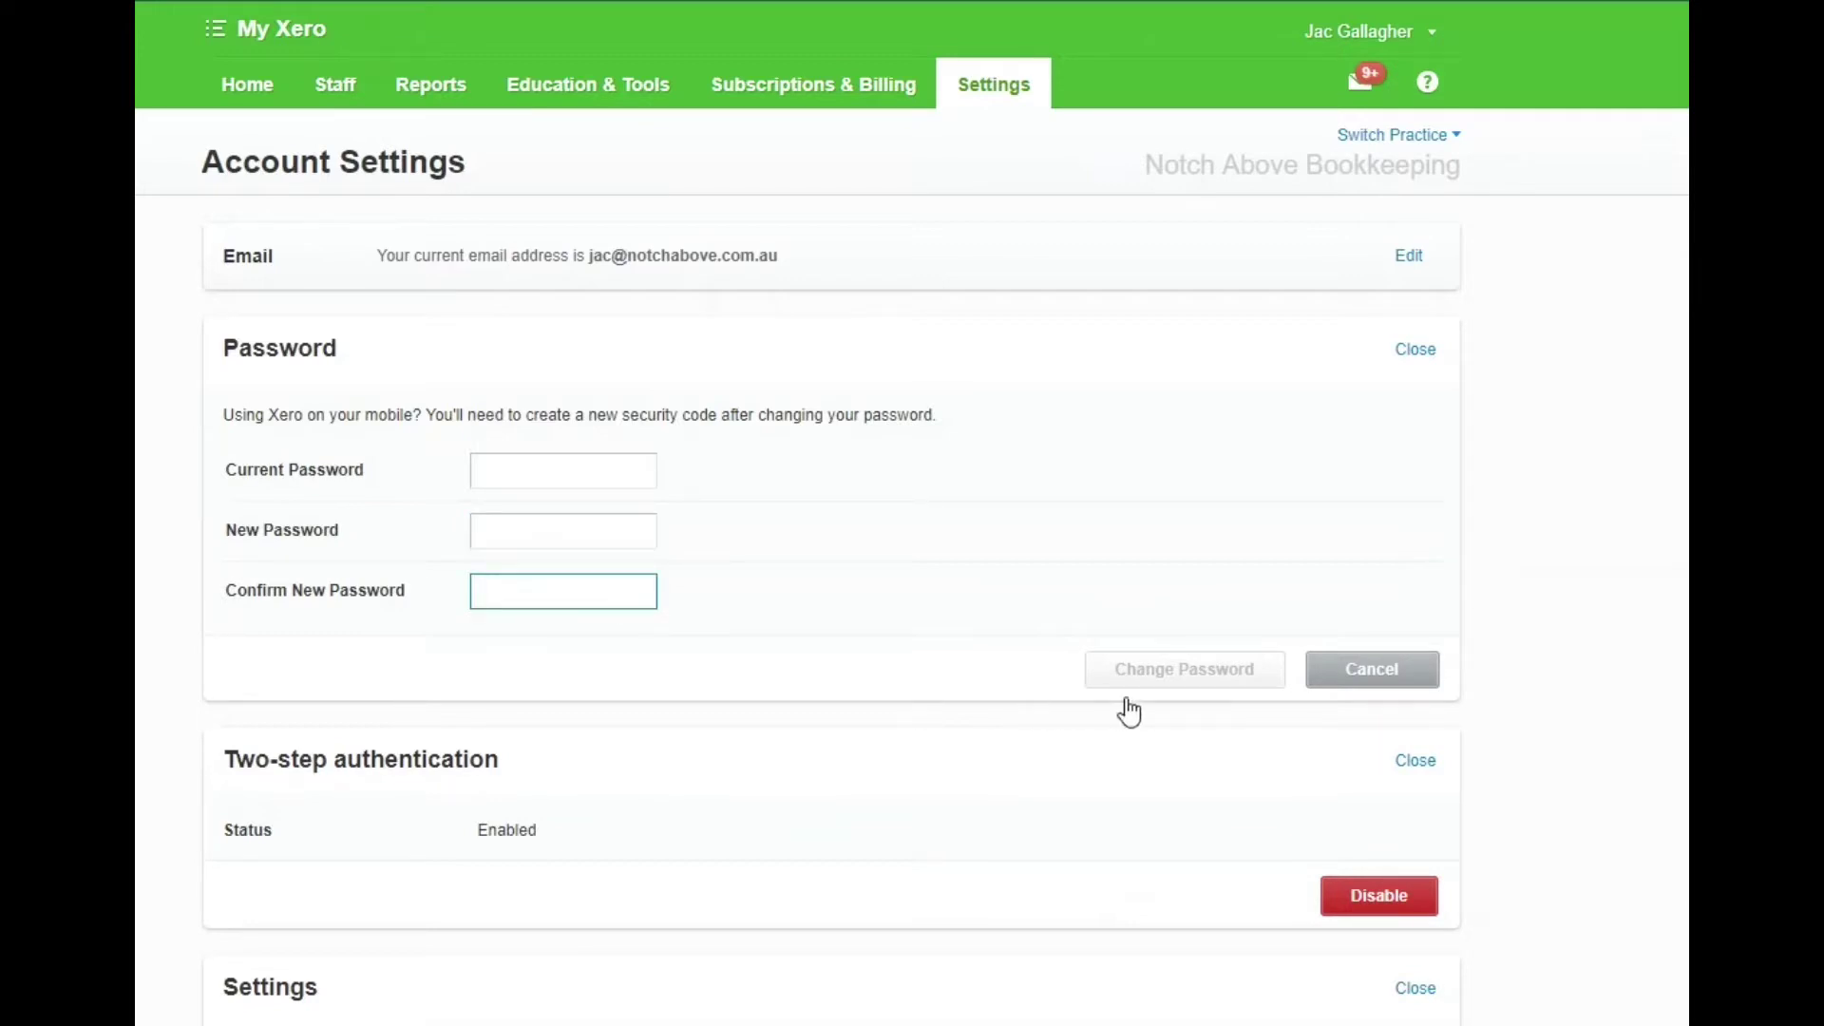